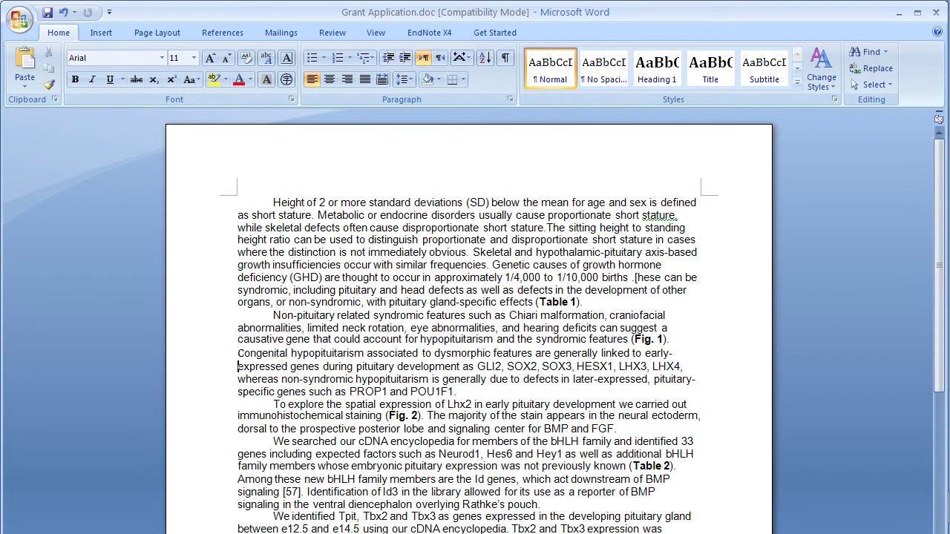
Step: Show the formatting marks and insert a block of empty paragraphs before the sentence starting "Congenital hypopituitarism"
key(alt+Tab)
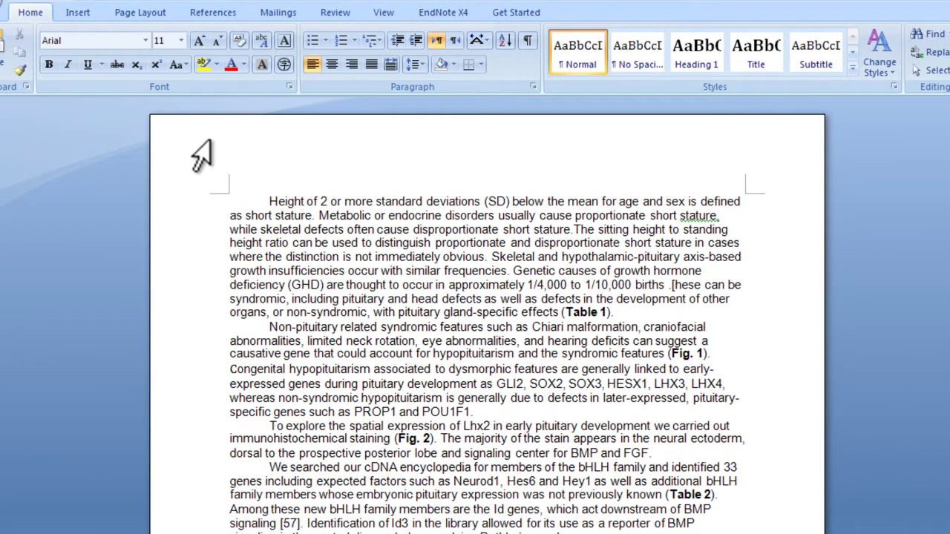
click(528, 46)
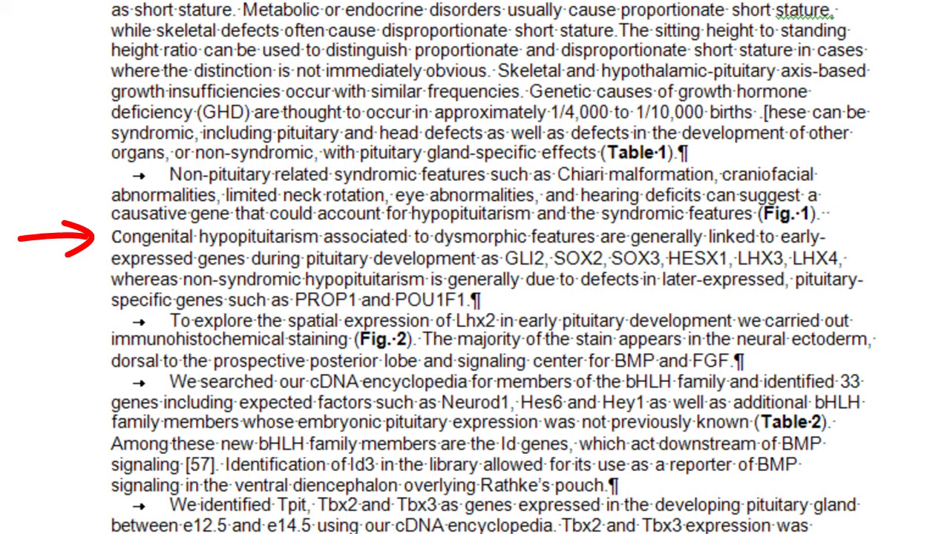
click(104, 239)
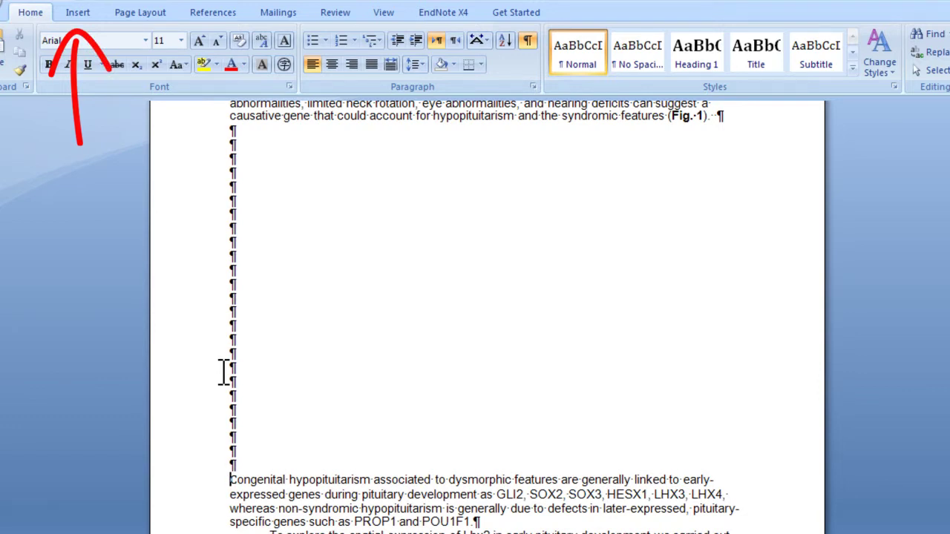
Step: Draw a text box about 4.2 in high and 5.9 in wide over the empty paragraphs below the "Fig. 1" reference
click(75, 20)
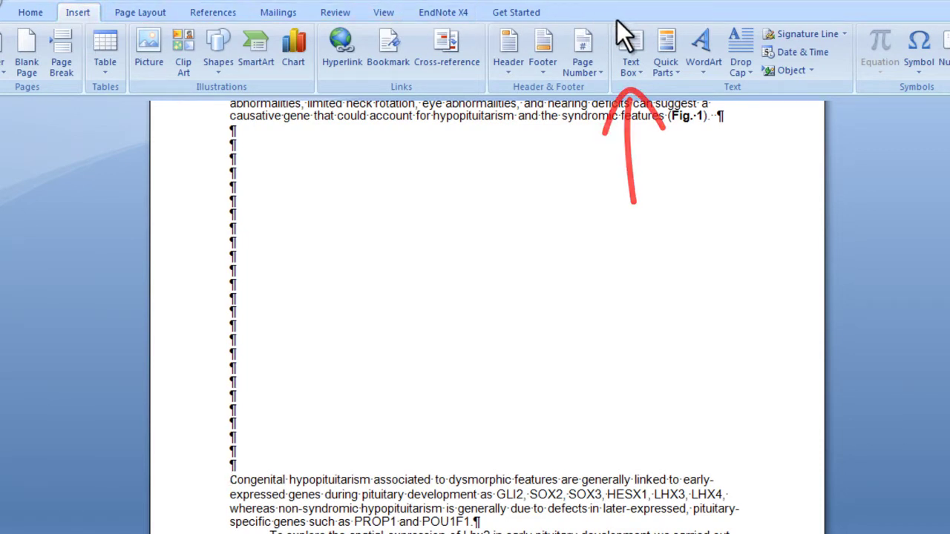
click(631, 64)
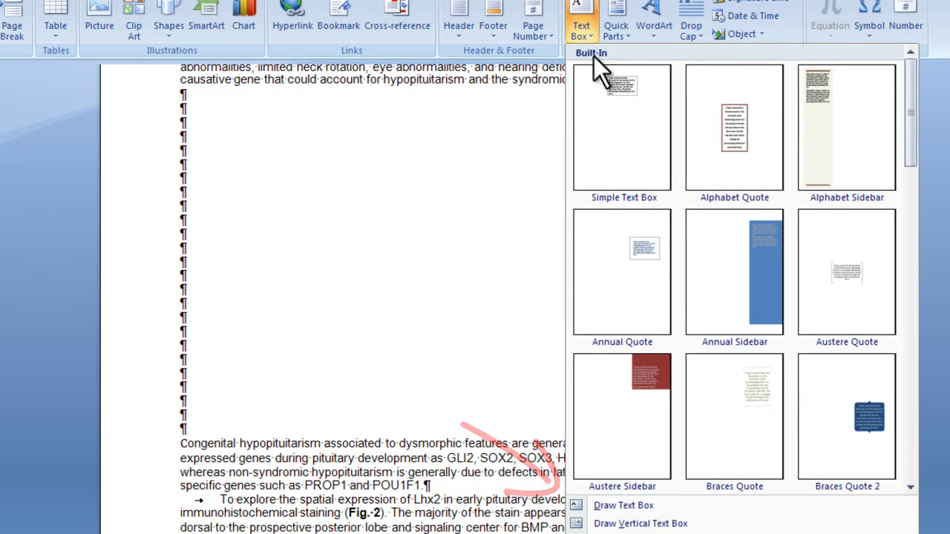
click(611, 507)
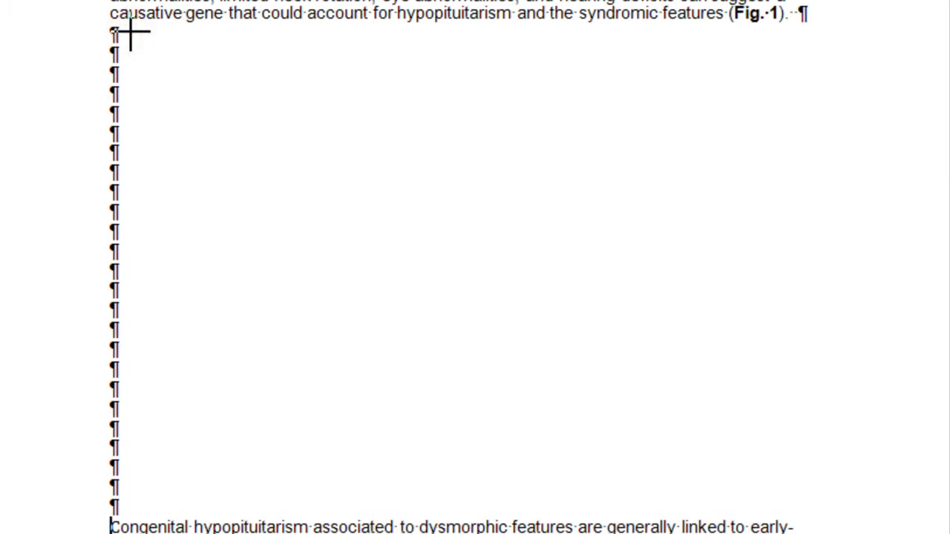
mouse_move(130, 31)
mouse_down()
mouse_move(191, 61)
mouse_move(728, 482)
mouse_move(793, 502)
mouse_up()
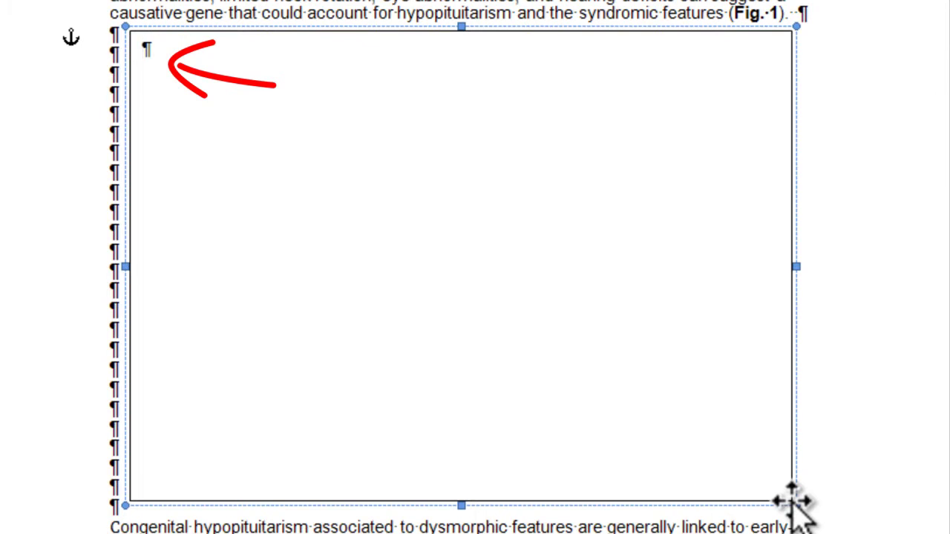
Step: Insert the picture Figure 1.jpg from the NIH Graphics Files folder inside the text box
click(464, 209)
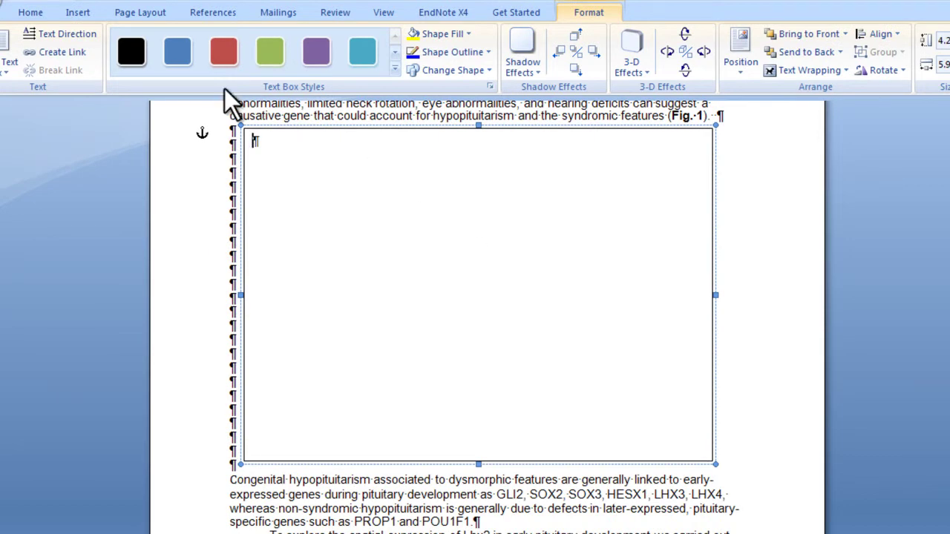
click(89, 11)
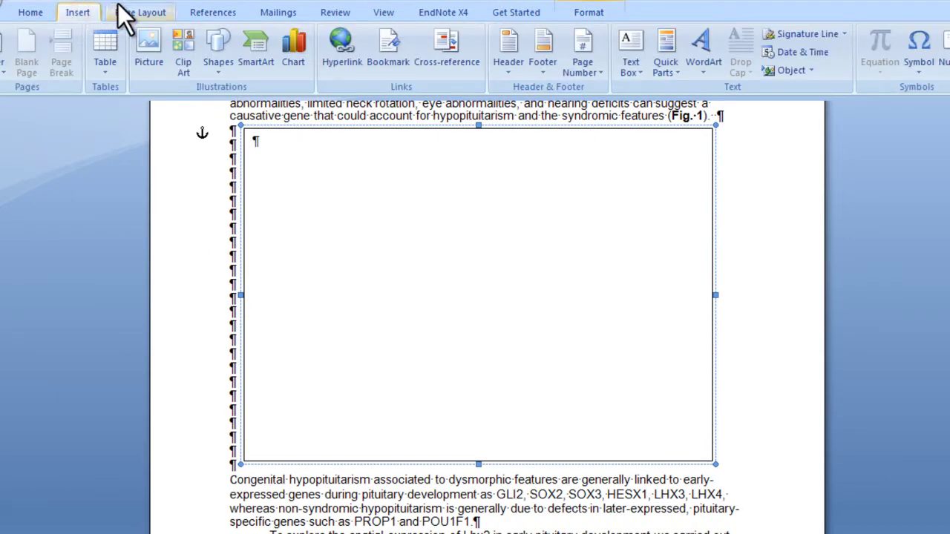
click(169, 49)
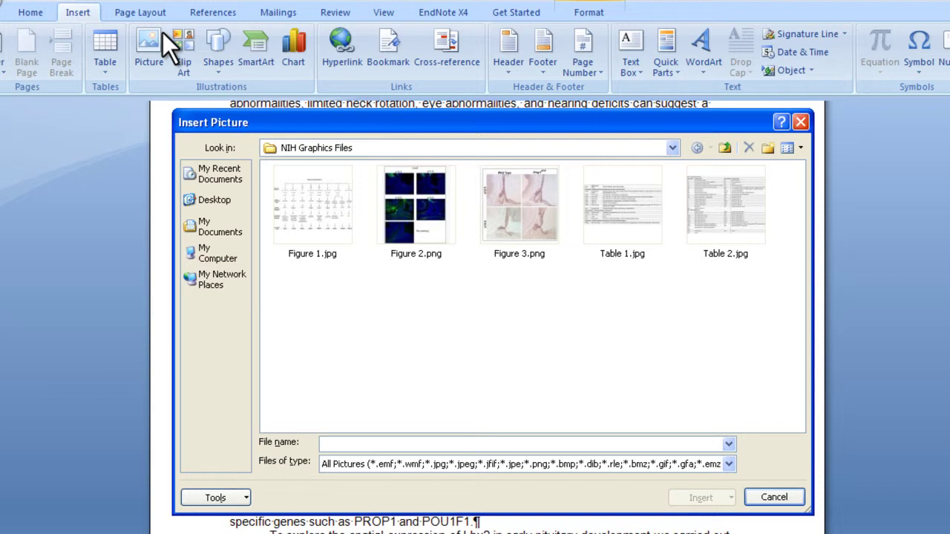
click(316, 223)
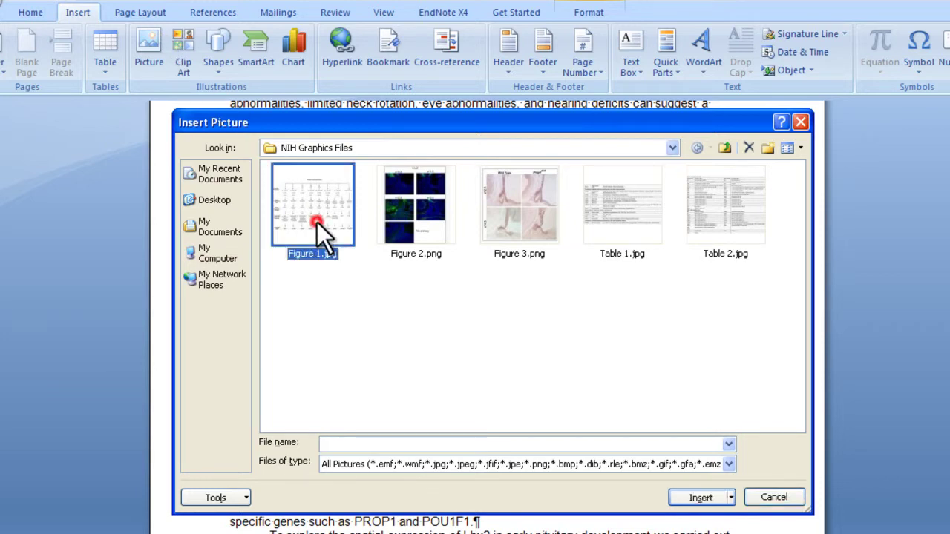
click(683, 498)
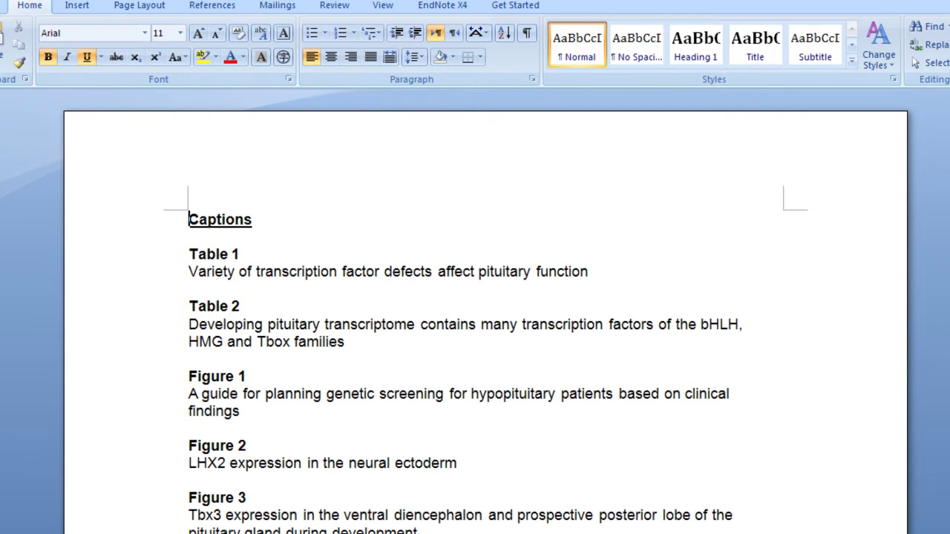
Step: Copy the Table 1 caption text from the captions document
click(170, 271)
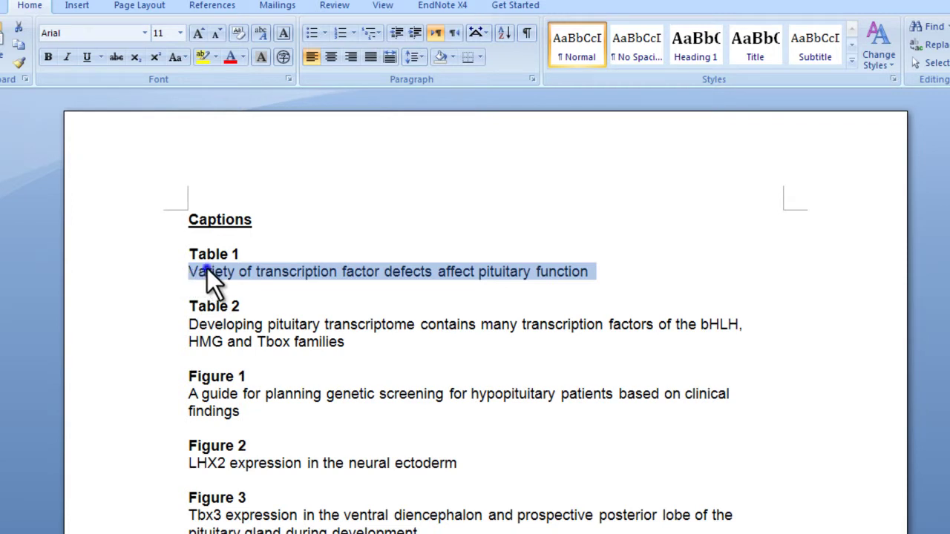
right_click(208, 269)
click(232, 296)
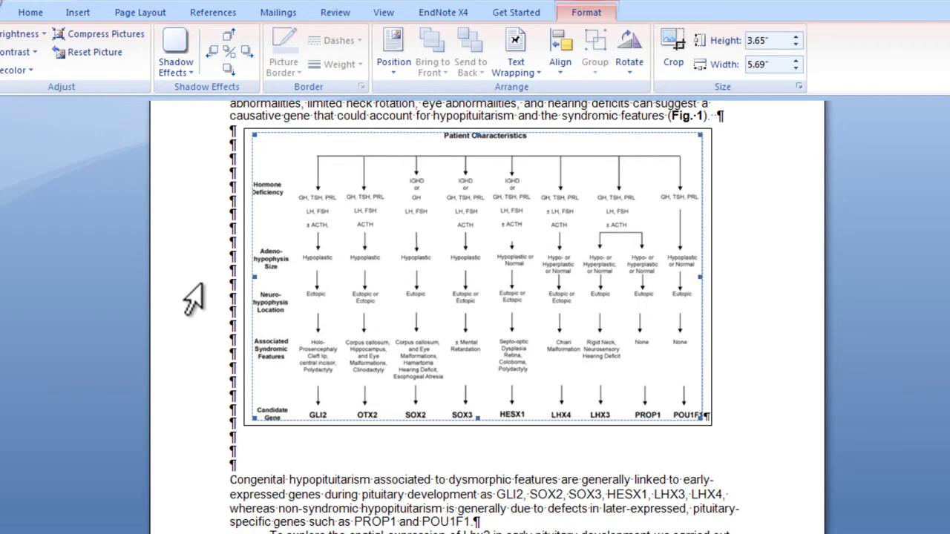
Step: Start a caption for the inserted picture with the label Figure, positioned below the selected item
right_click(309, 264)
click(373, 368)
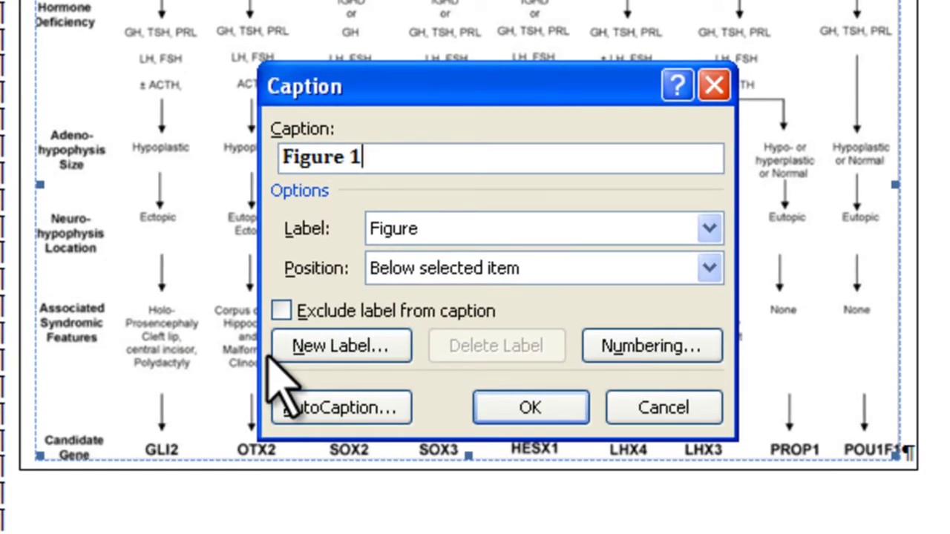
click(710, 228)
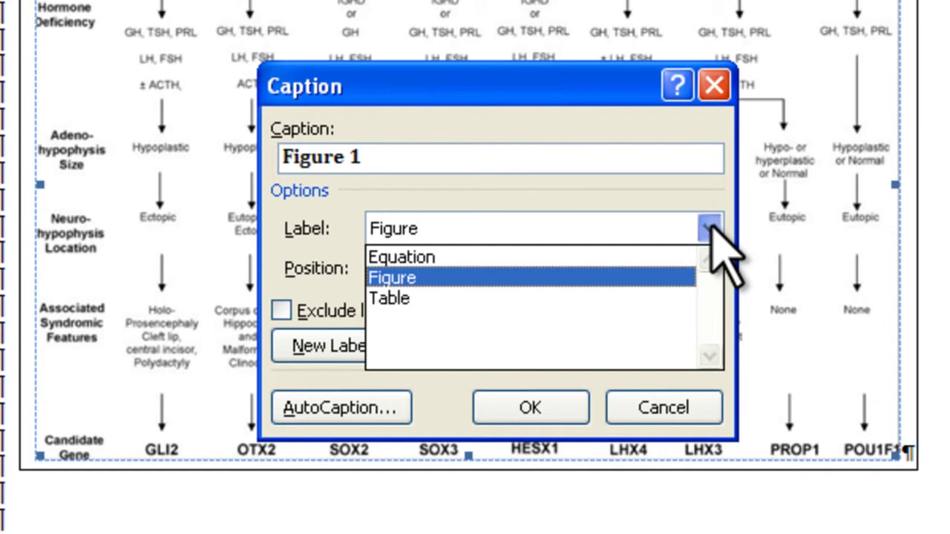
click(672, 276)
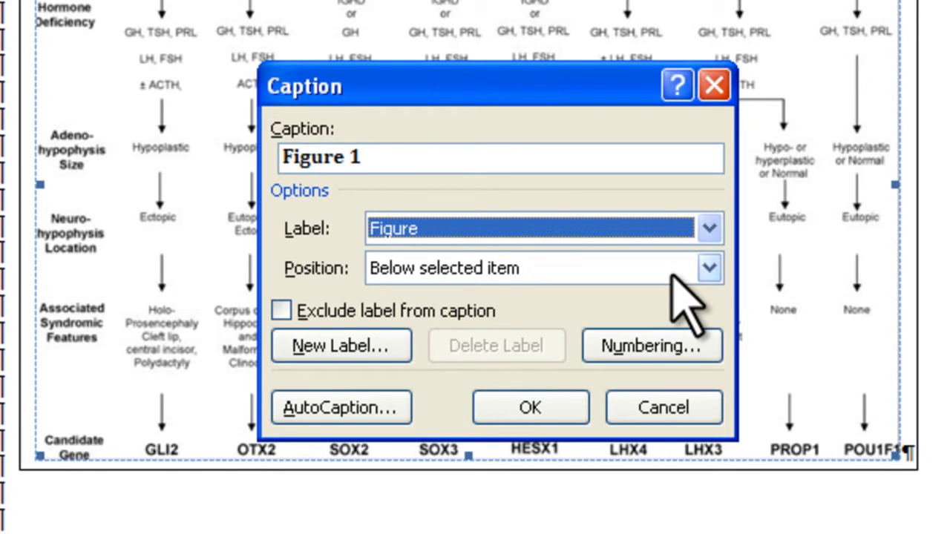
click(708, 271)
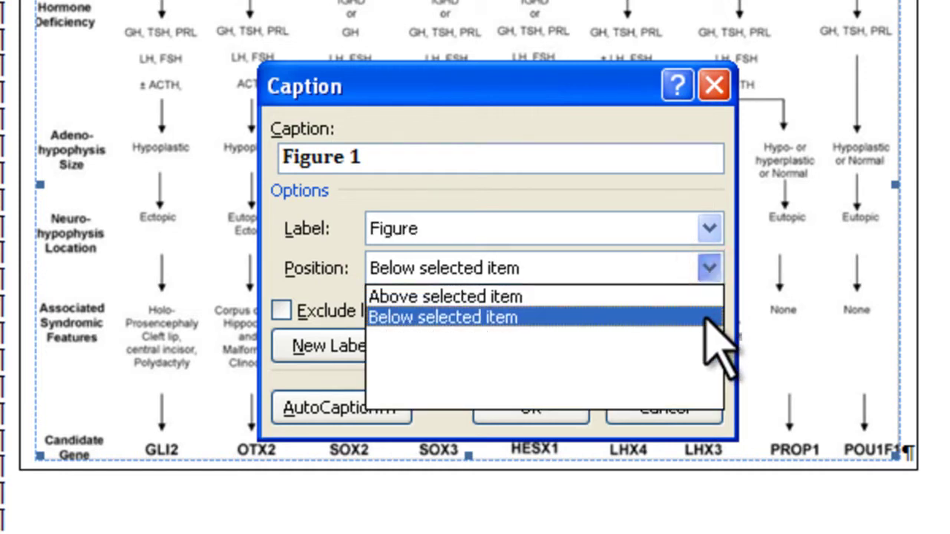
click(704, 316)
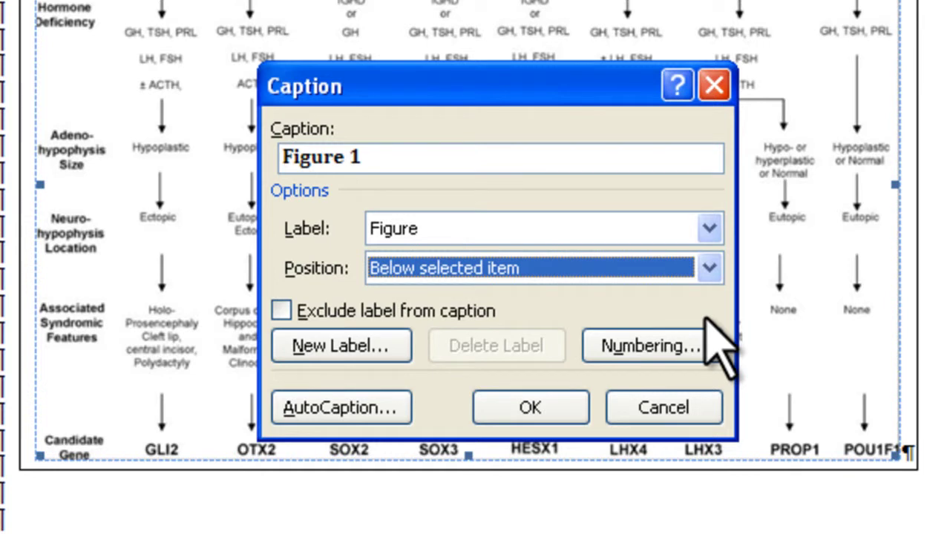
Step: Keep the caption numbering format 1, 2, 3 and insert the "Figure 1" caption below the picture
click(696, 338)
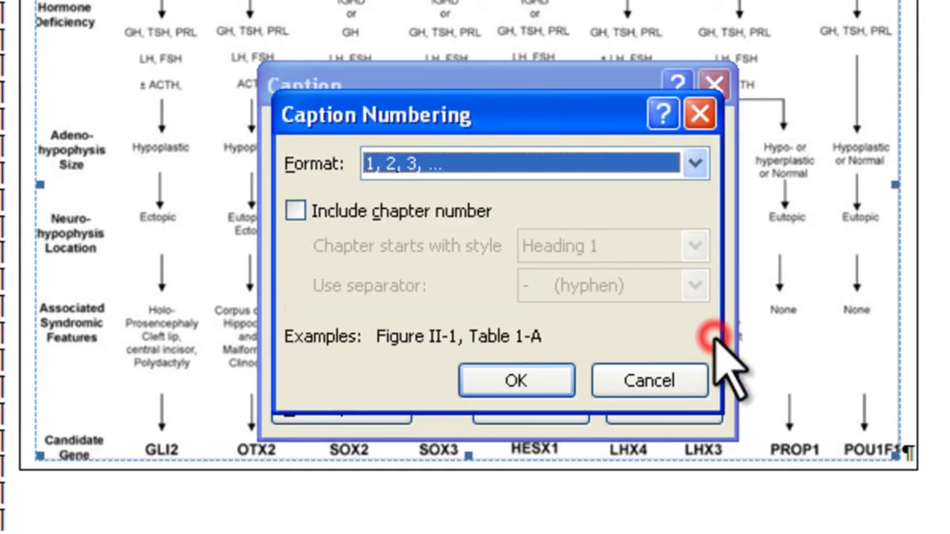
click(694, 164)
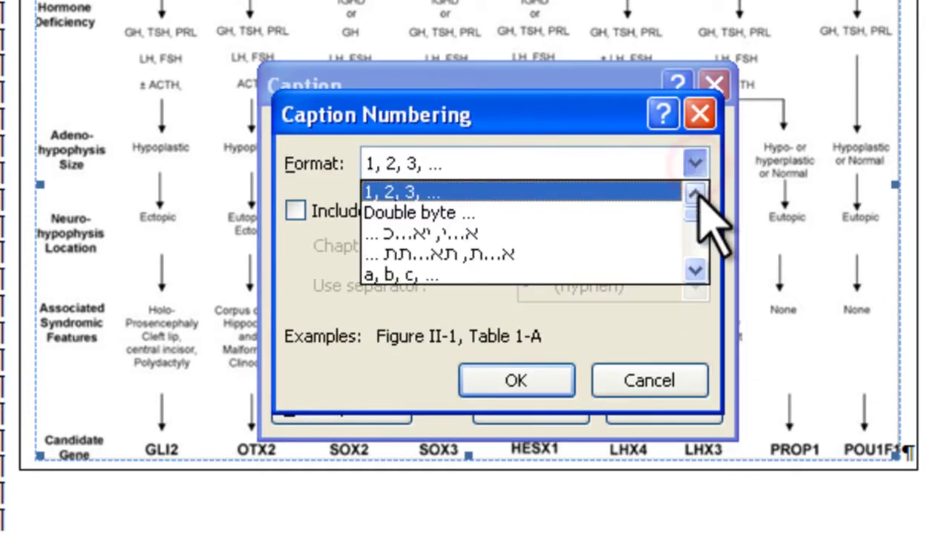
click(695, 272)
click(695, 271)
click(695, 272)
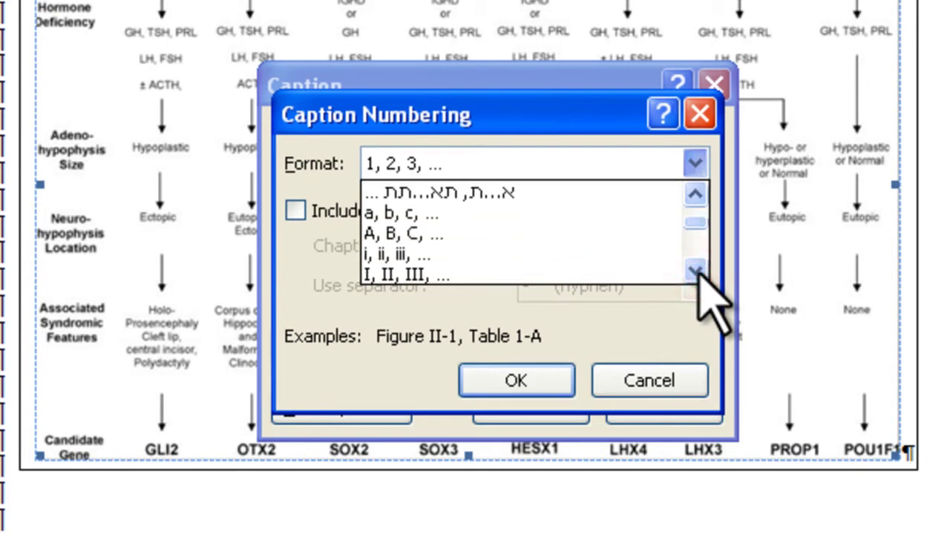
click(551, 377)
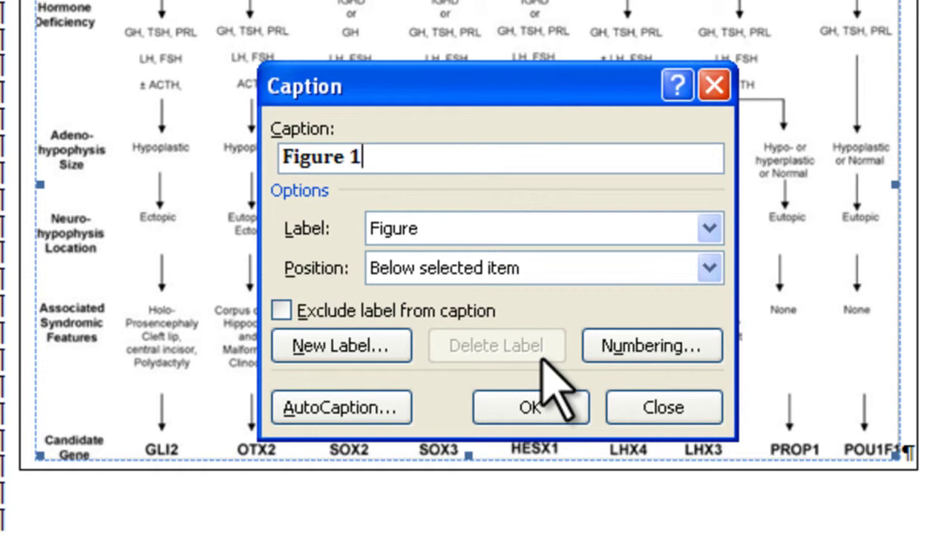
click(363, 157)
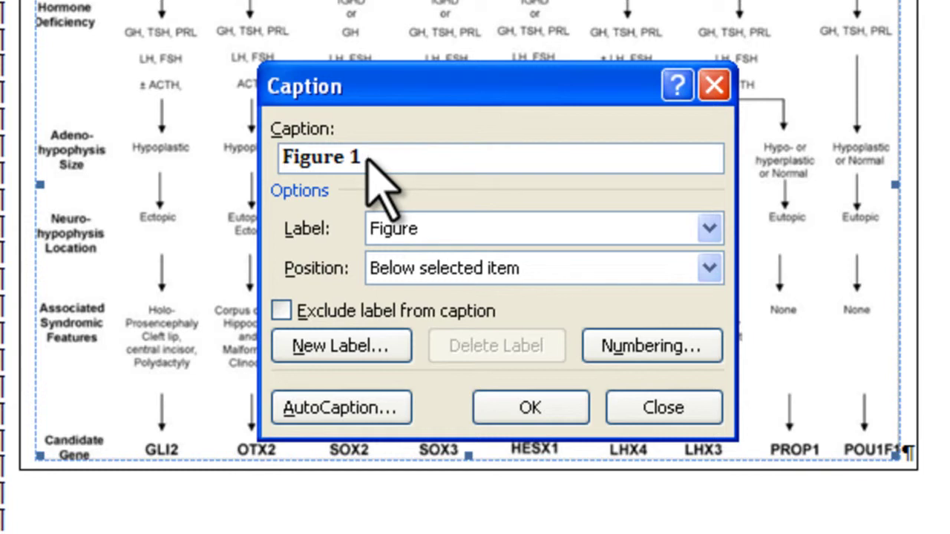
click(544, 411)
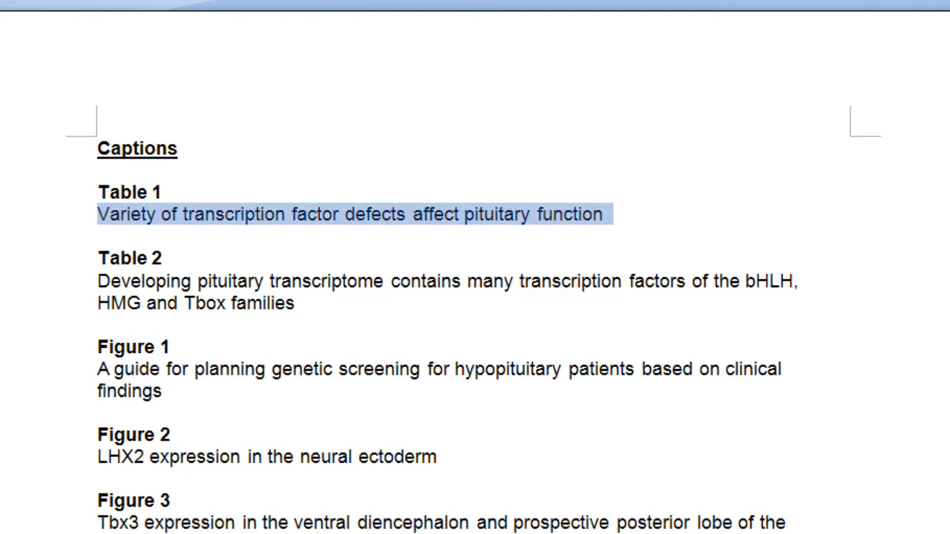
Step: Copy the Figure 1 description, "A guide for planning genetic screening for hypopituitary patients based on clinical findings", from the captions document
drag(91, 371, 161, 382)
right_click(156, 379)
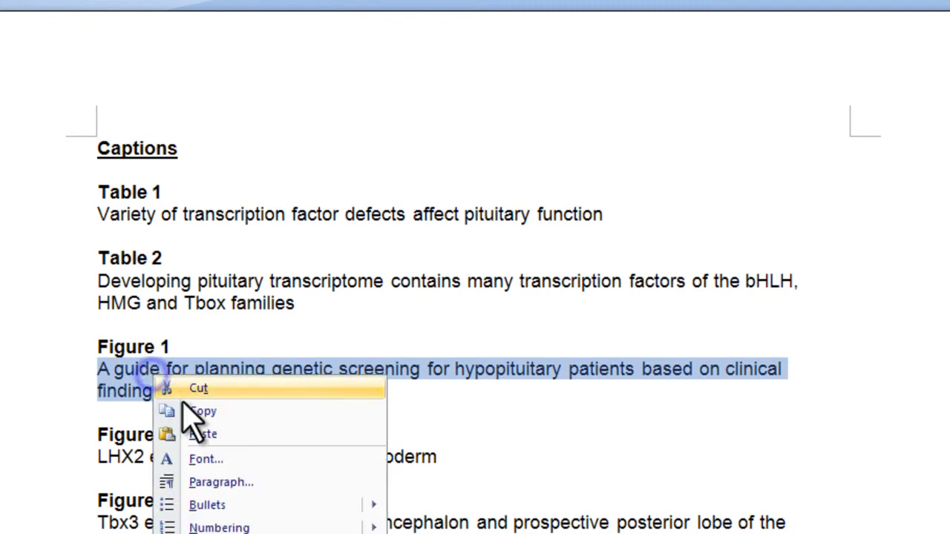
click(211, 413)
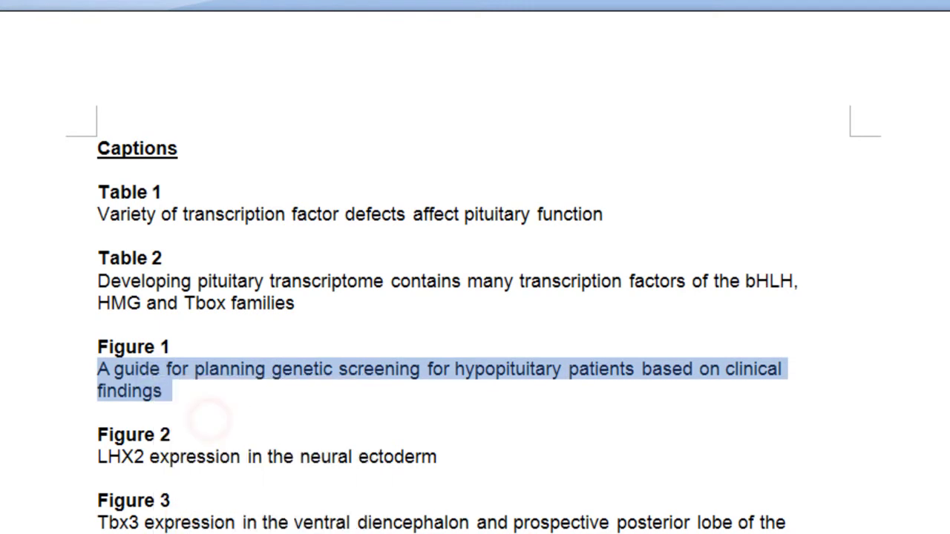
Step: Return to the grant application, paste the copied description after the "Figure 1" label, and delete the empty paragraphs below it
key(Right)
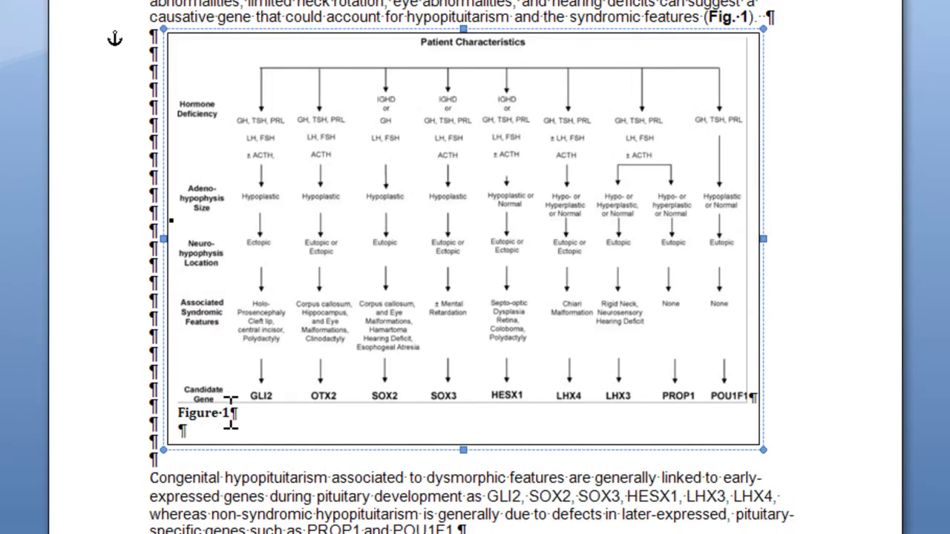
click(231, 415)
right_click(232, 414)
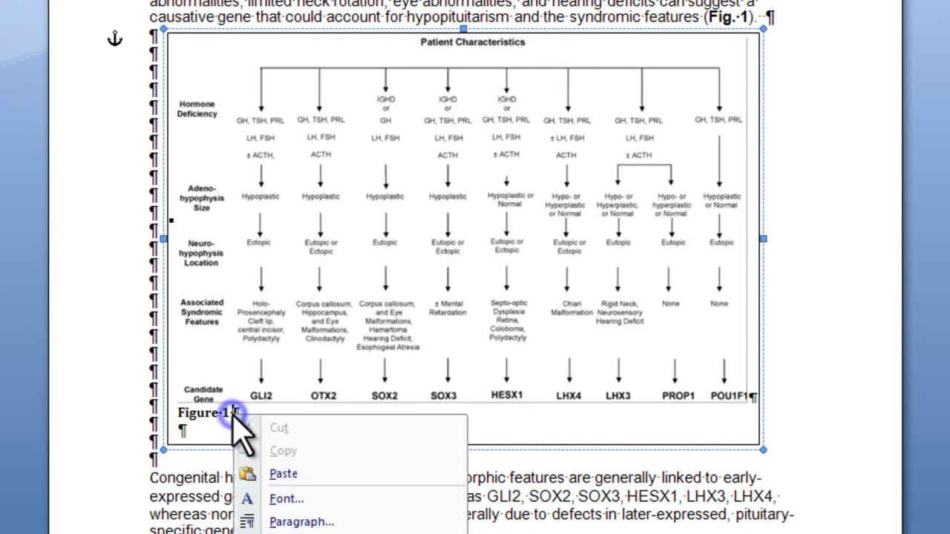
click(297, 473)
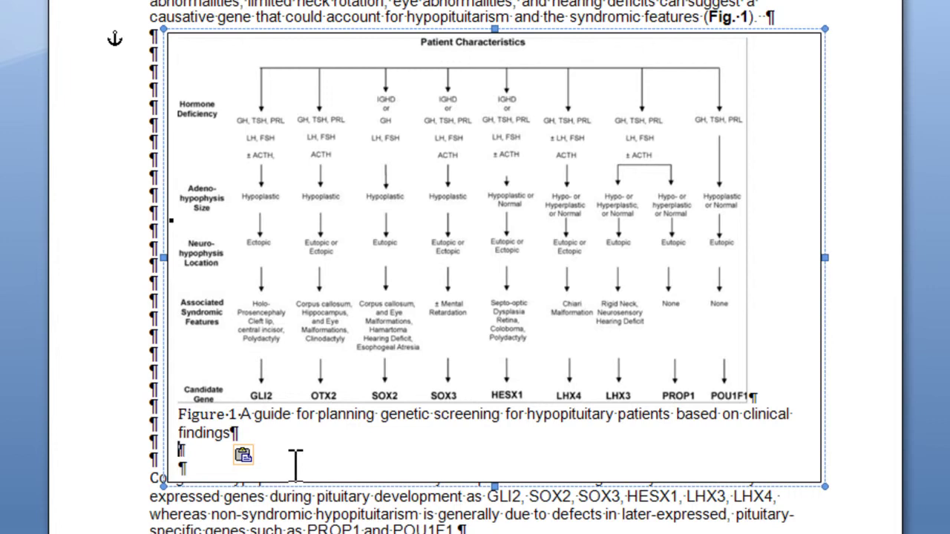
click(207, 468)
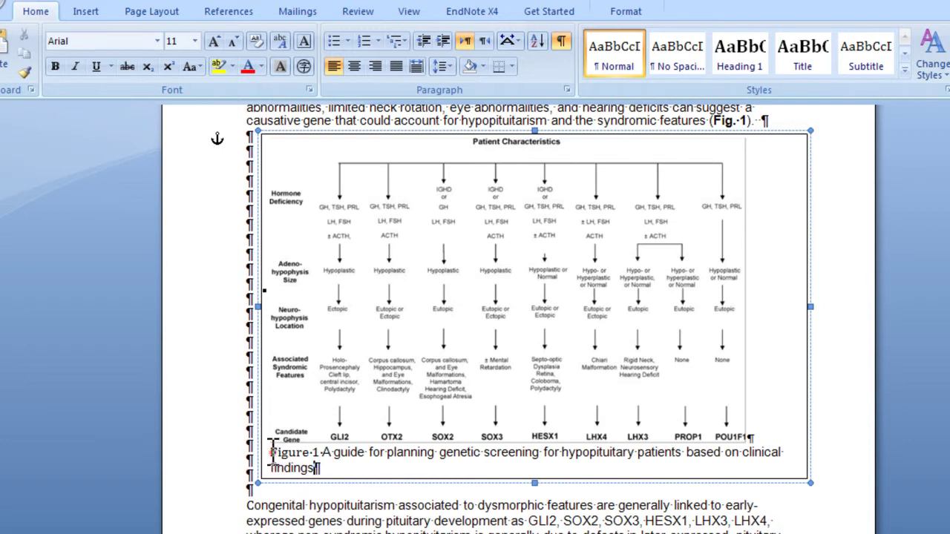
Step: Format the entire Figure 1 caption in Times New Roman at size 10
drag(270, 452, 308, 465)
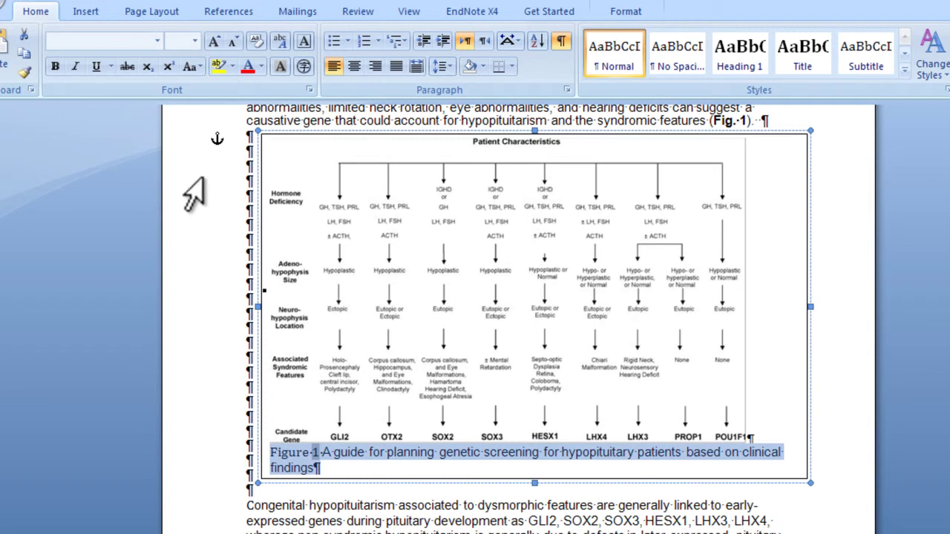
click(195, 41)
click(180, 90)
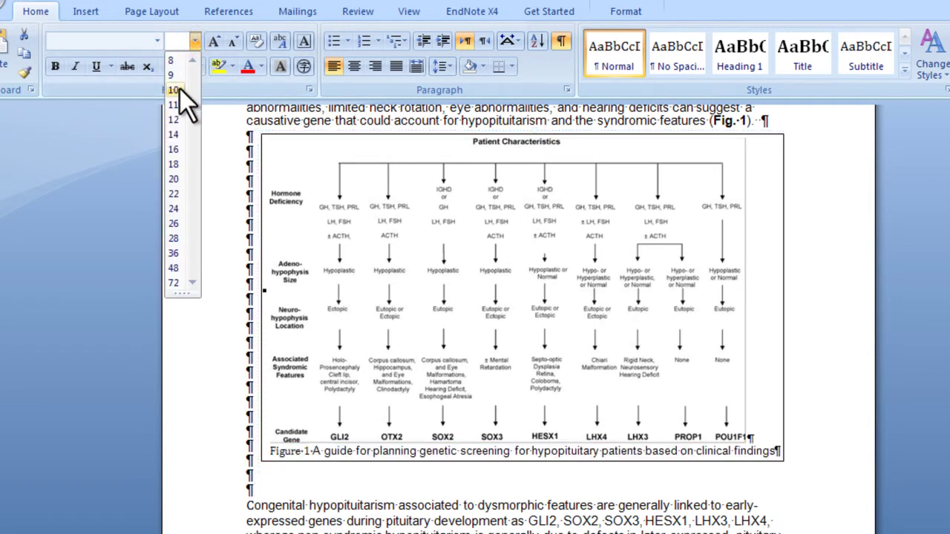
click(155, 46)
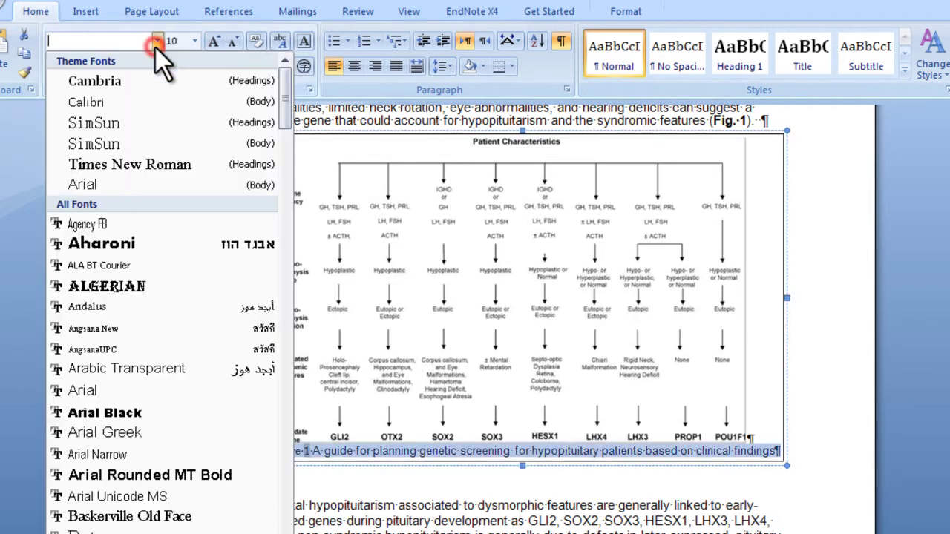
click(144, 163)
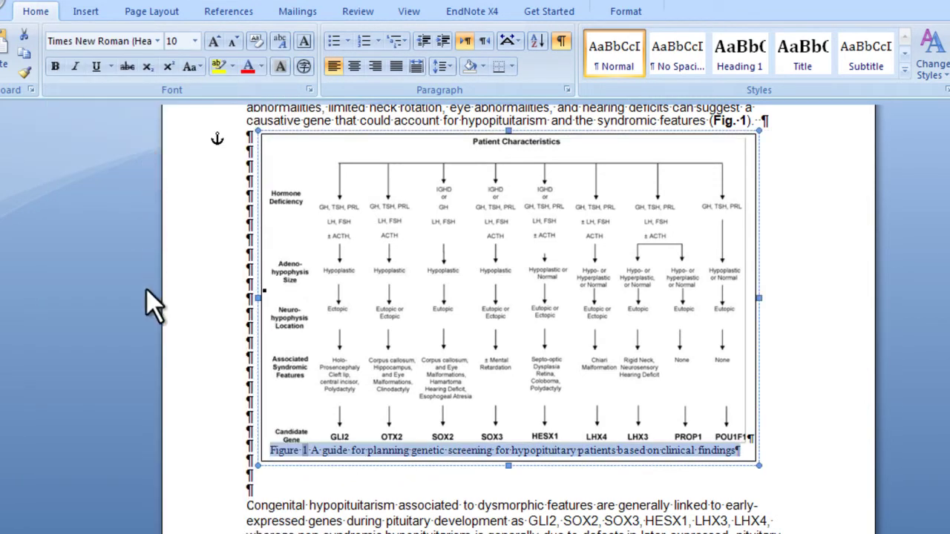
Step: Resize the Figure 1 text box to about 4.46 inches wide and 3.18 inches high, fitting it around the picture and caption
click(261, 483)
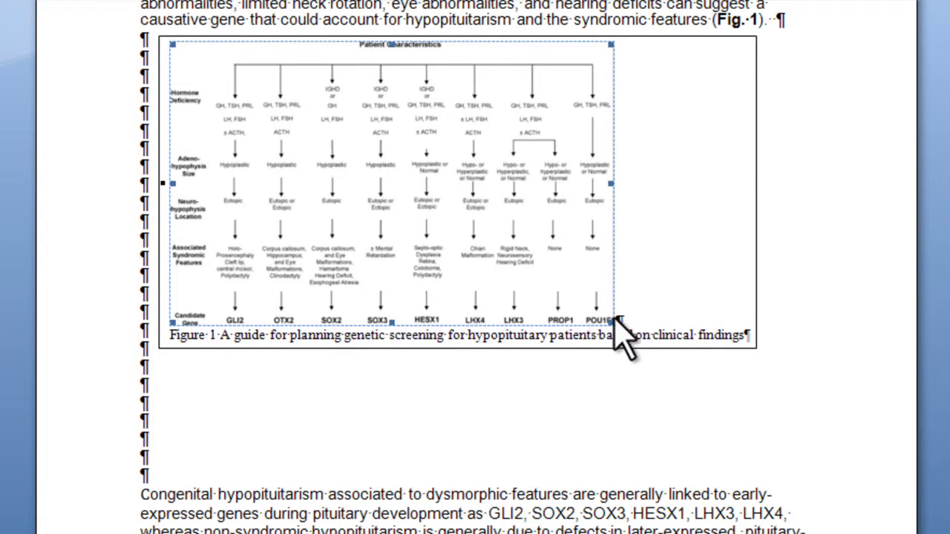
click(757, 265)
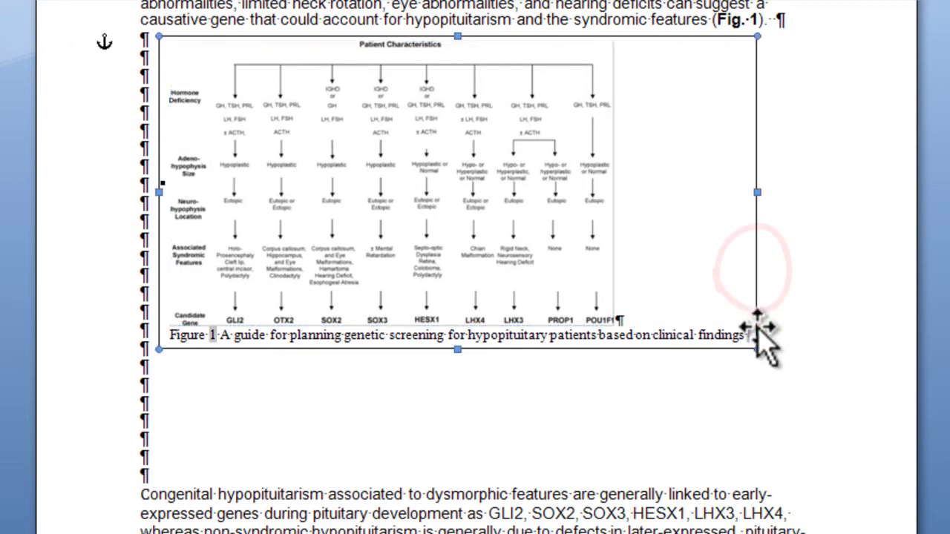
drag(757, 345, 621, 363)
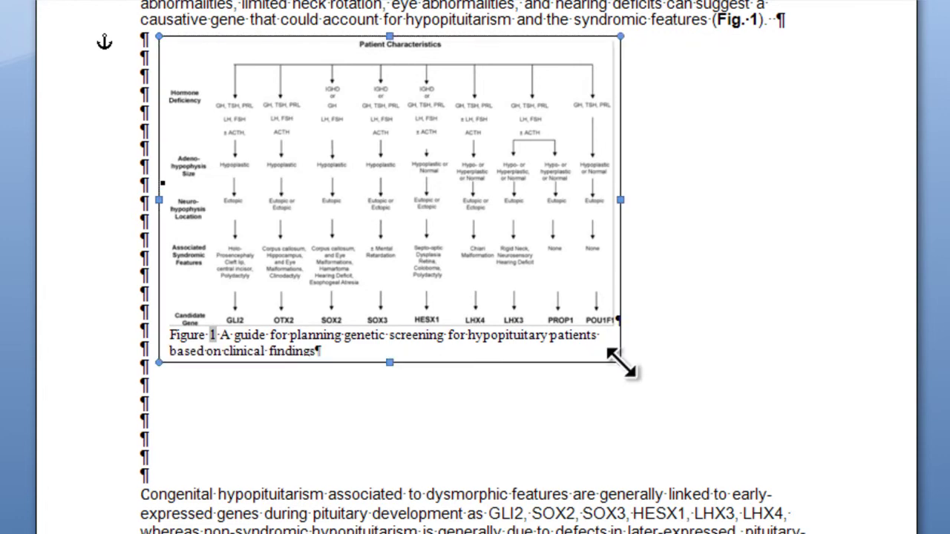
click(390, 363)
mouse_move(391, 363)
mouse_down()
mouse_move(391, 381)
mouse_move(391, 365)
mouse_up()
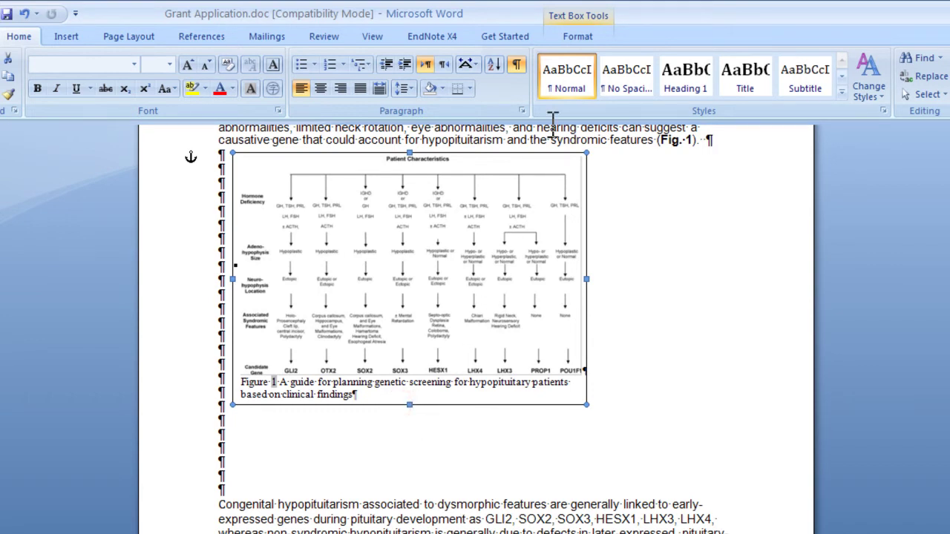
Step: Set the Figure 1 text box's text wrapping to Square
click(568, 41)
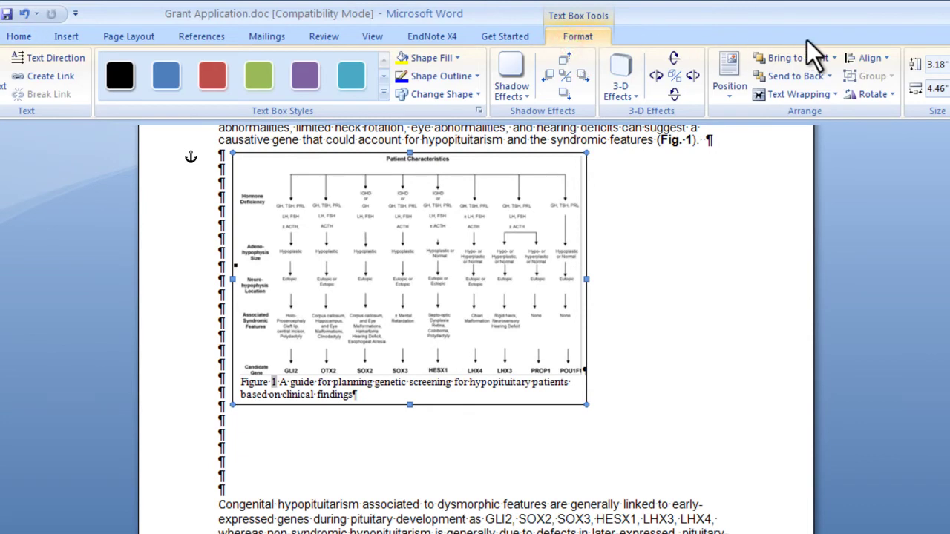
click(825, 95)
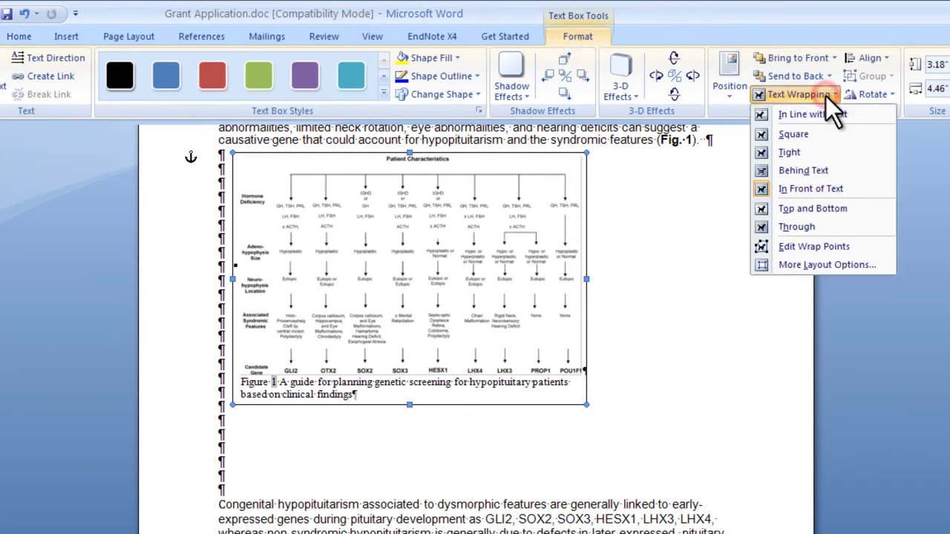
click(830, 137)
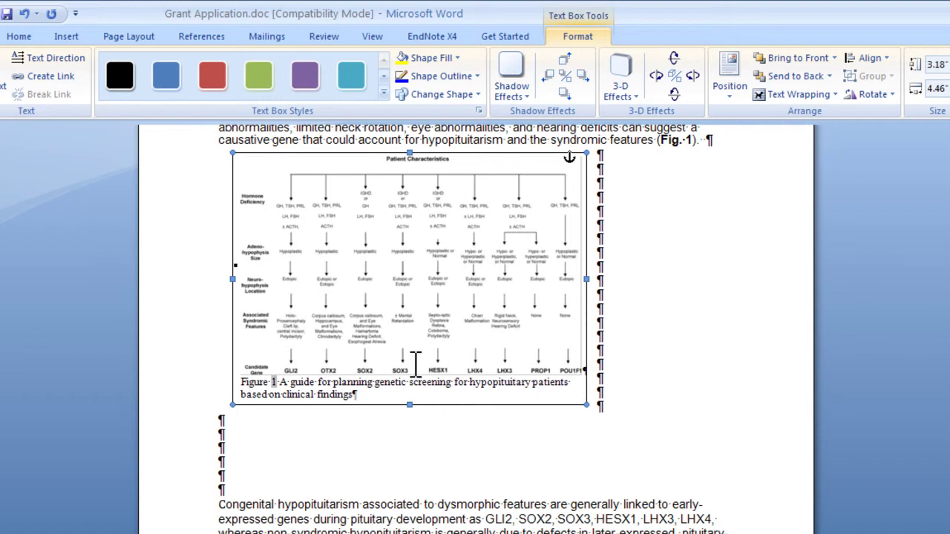
Step: Delete all empty paragraphs before "Congenital hypopituitarism" so that its text directly follows the "(Fig. 1)." reference
click(216, 504)
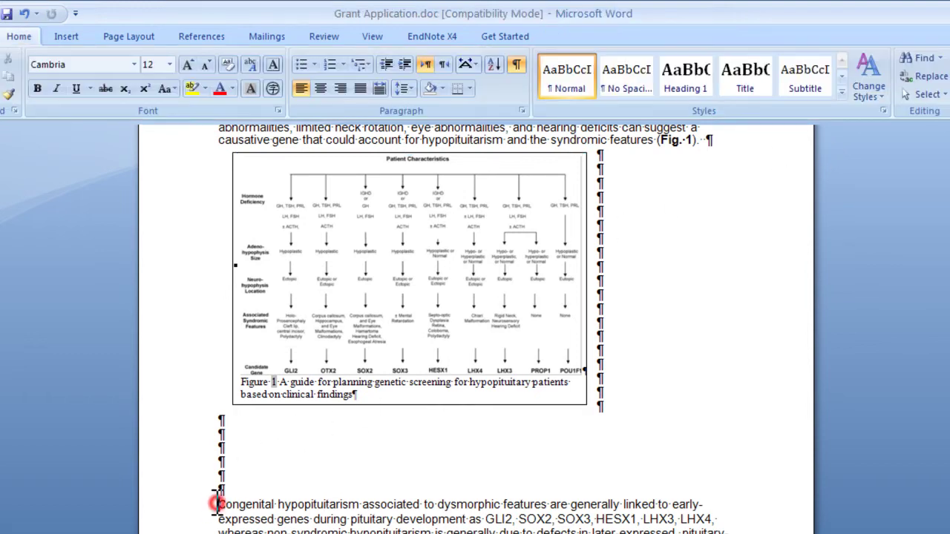
key(BackSpace)
key(BackSpace)
key(BackSpace)
key(BackSpace)
key(BackSpace)
key(BackSpace)
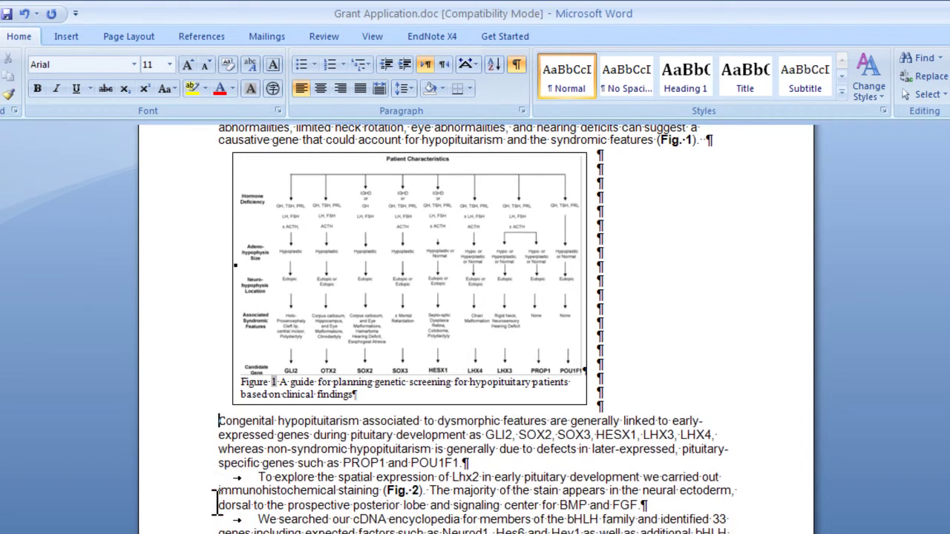
key(BackSpace)
key(BackSpace)
key(BackSpace)
key(BackSpace)
key(BackSpace)
key(BackSpace)
key(BackSpace)
key(BackSpace)
key(BackSpace)
key(BackSpace)
key(BackSpace)
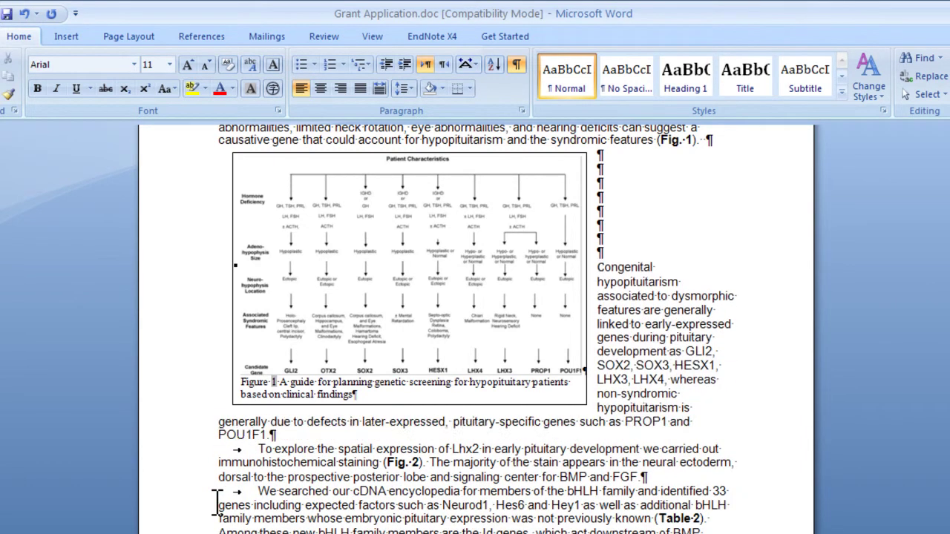
key(BackSpace)
key(BackSpace)
key(BackSpace)
key(BackSpace)
key(BackSpace)
key(BackSpace)
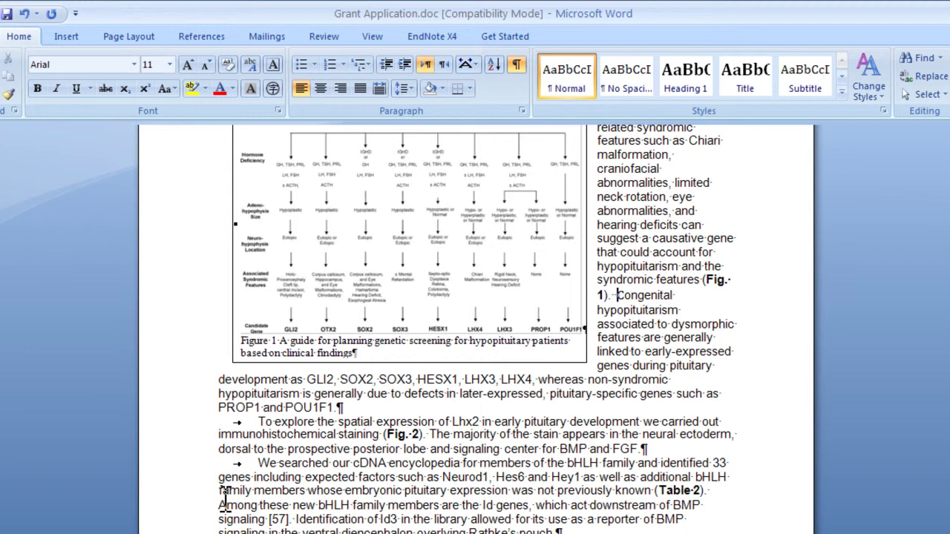
Step: Move the Figure 1 text box down to the left margin, below the first two lines of the "Non-pituitary related syndromic features" paragraph
scroll(224, 505, up, 4)
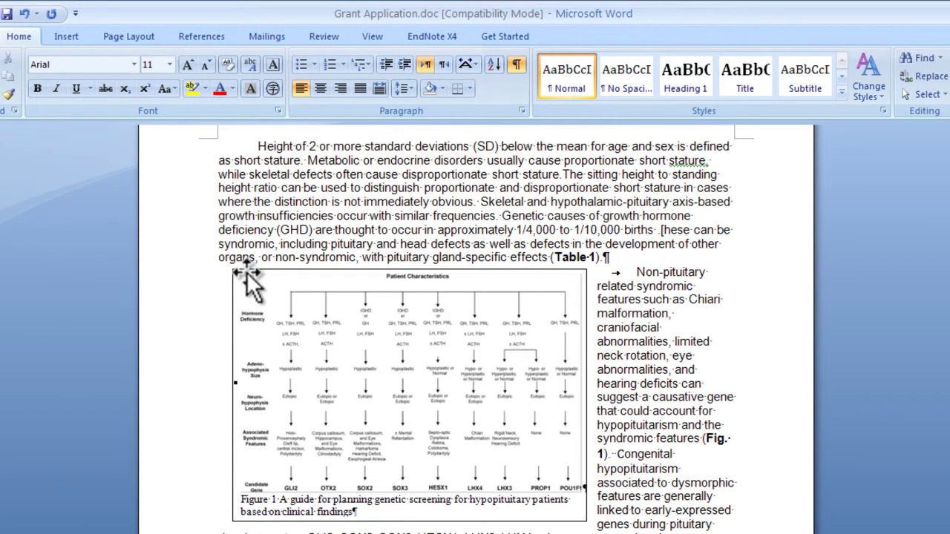
click(247, 269)
drag(233, 272, 231, 306)
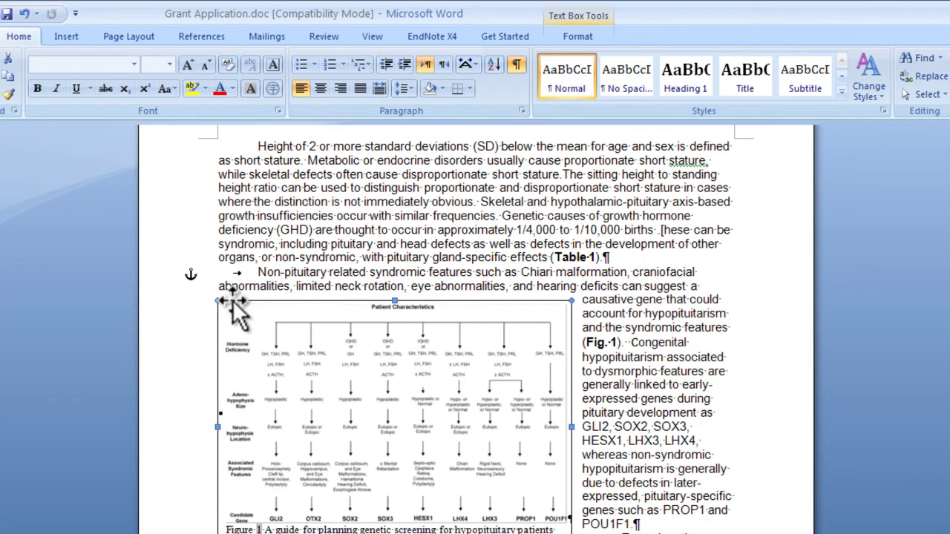